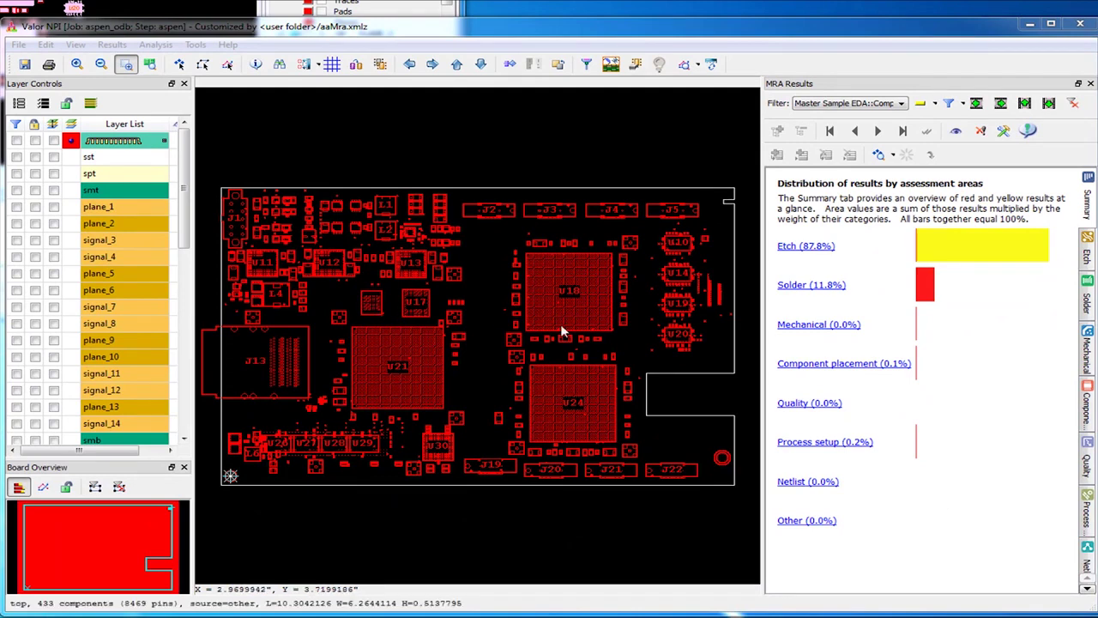
mouse_move(1001, 250)
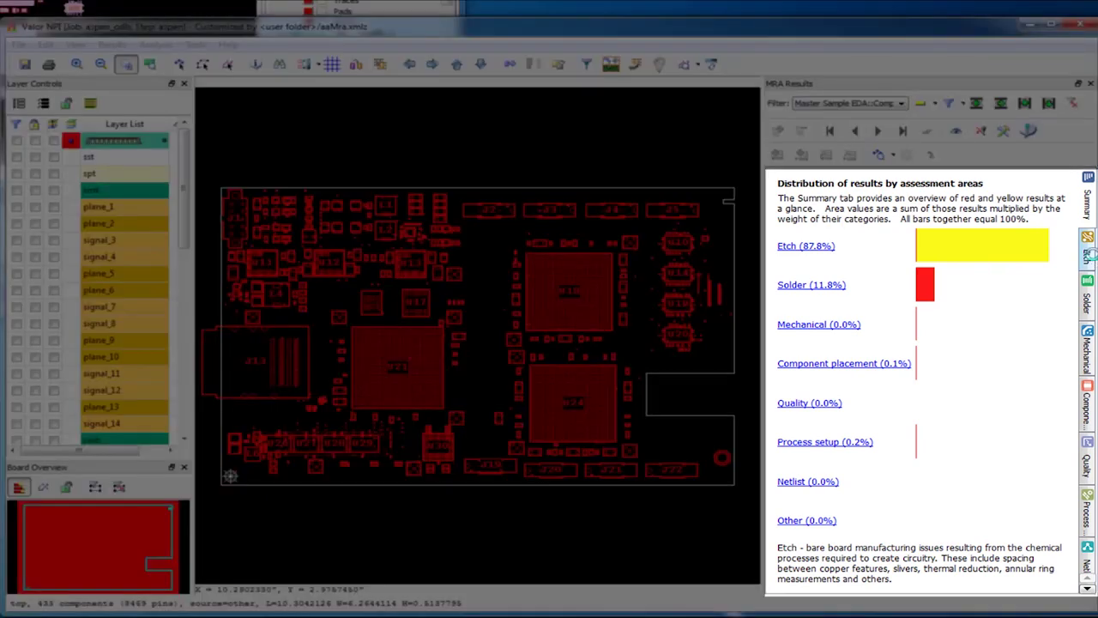
click(1090, 254)
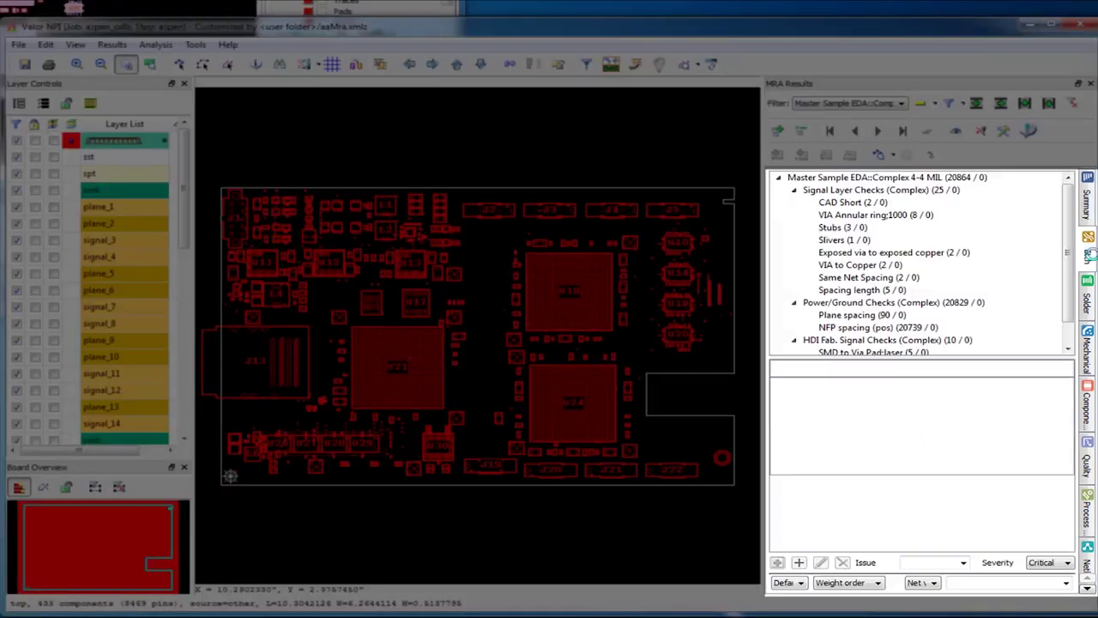
click(1090, 306)
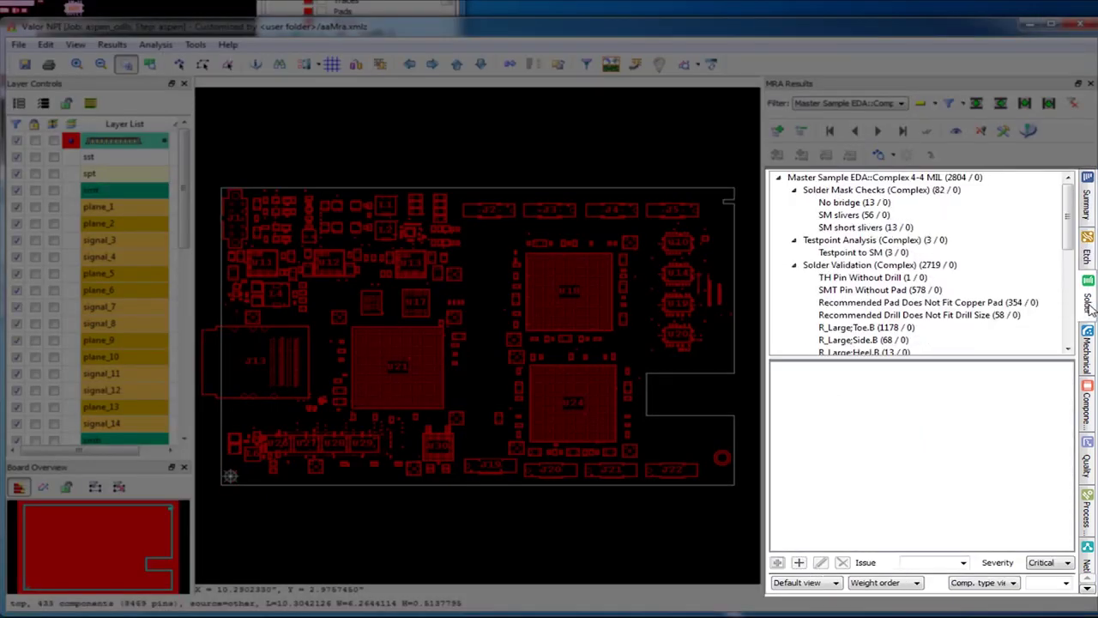
click(1089, 365)
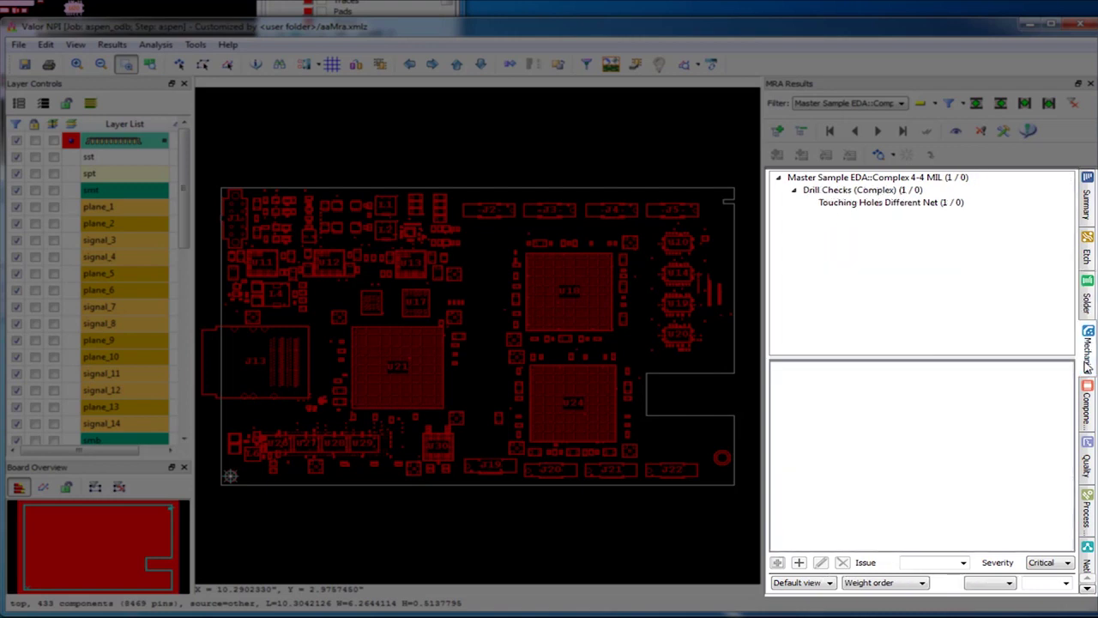
click(1090, 405)
click(1090, 512)
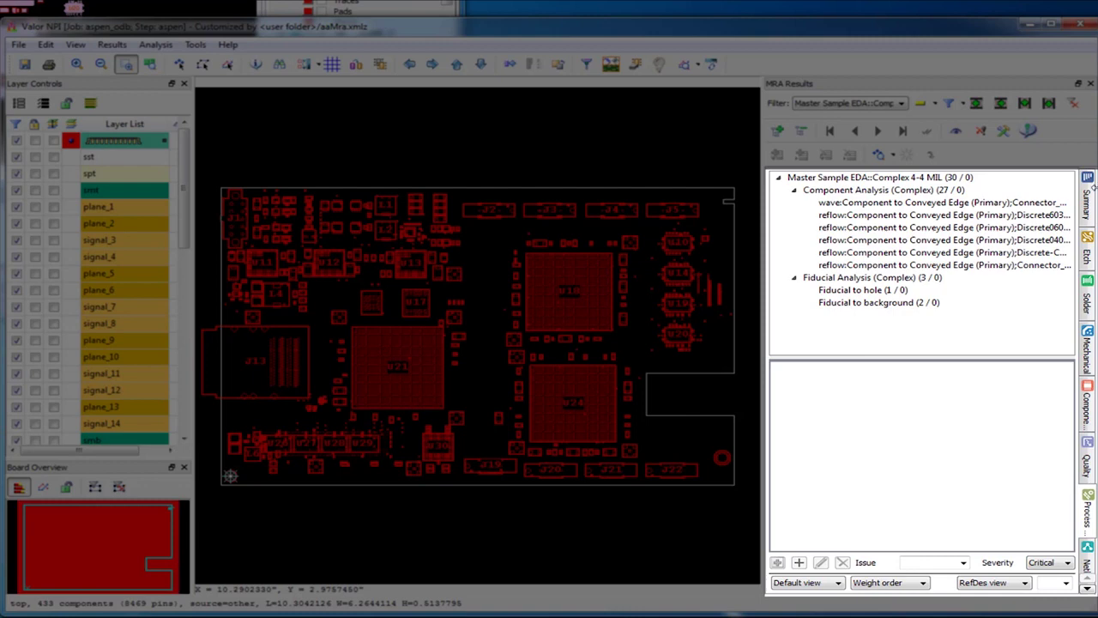
click(1090, 206)
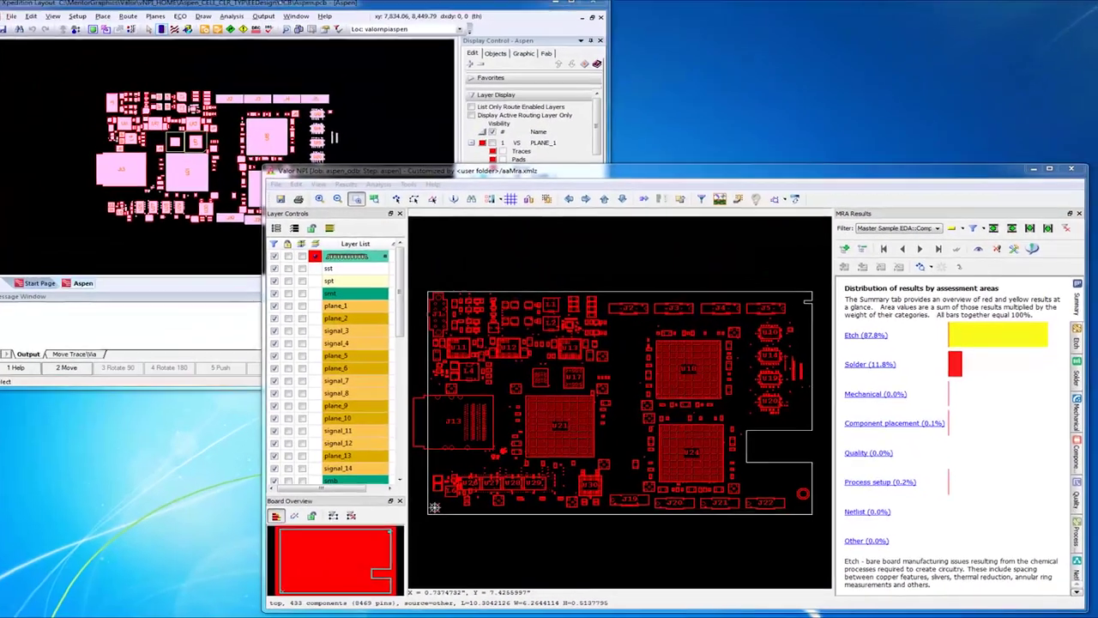
click(274, 25)
click(274, 24)
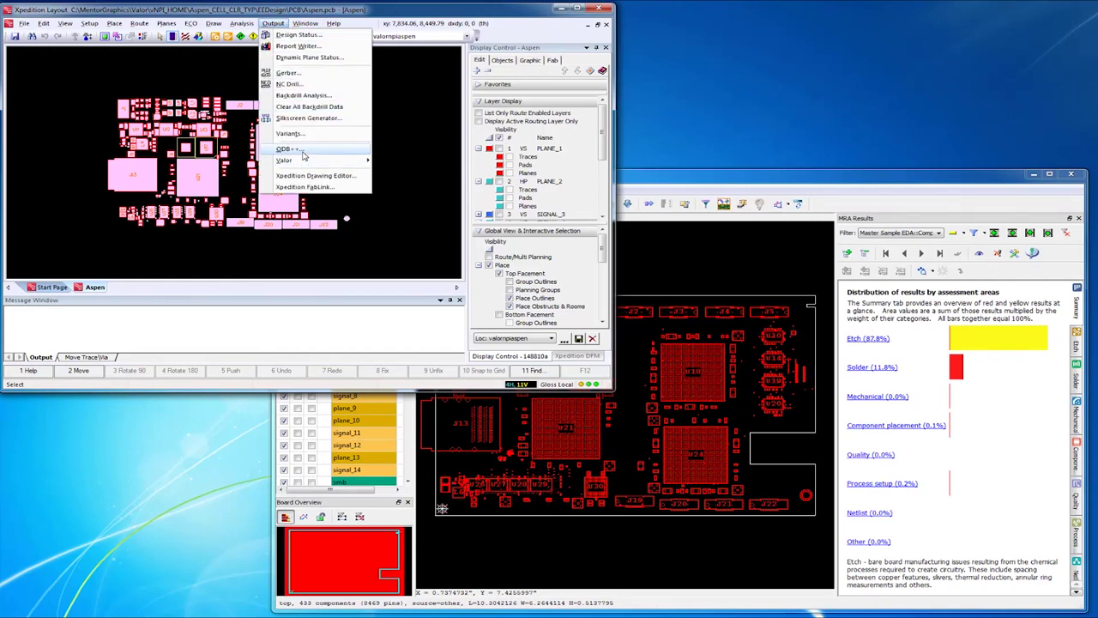
mouse_move(323, 168)
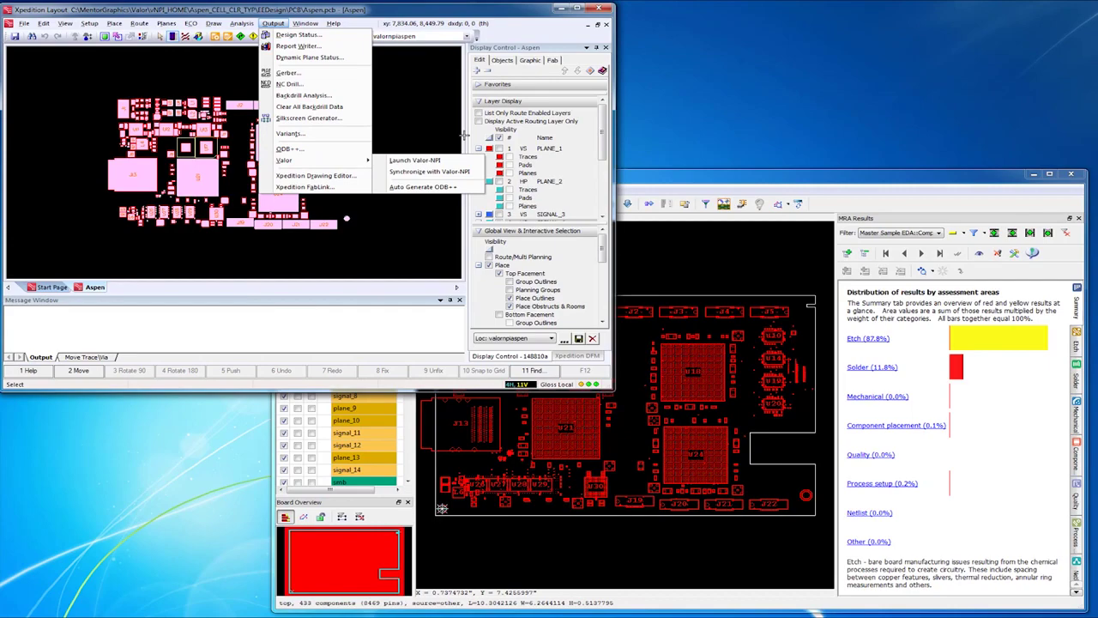
click(679, 184)
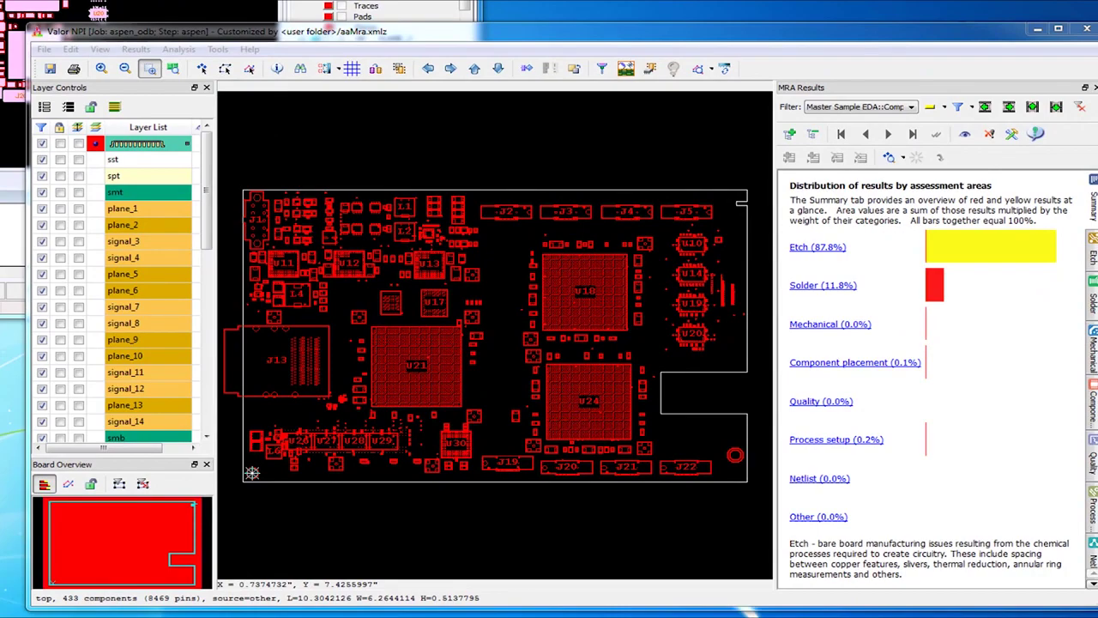
Open the Aspen board's layer stackup table and widen its window to show more columns.
click(114, 106)
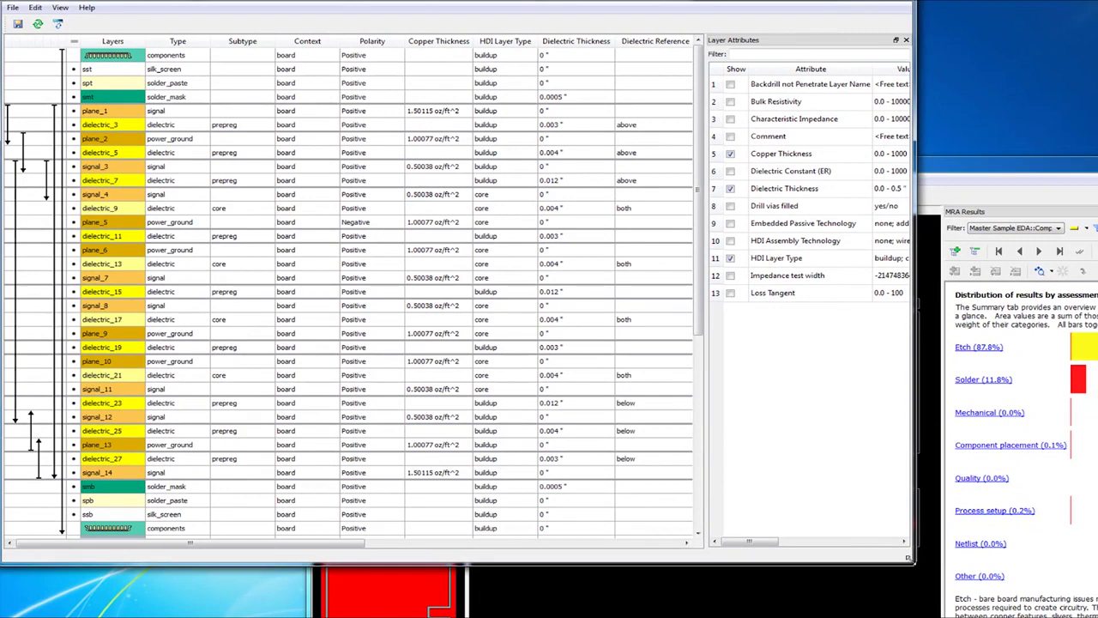
drag(908, 558, 1092, 575)
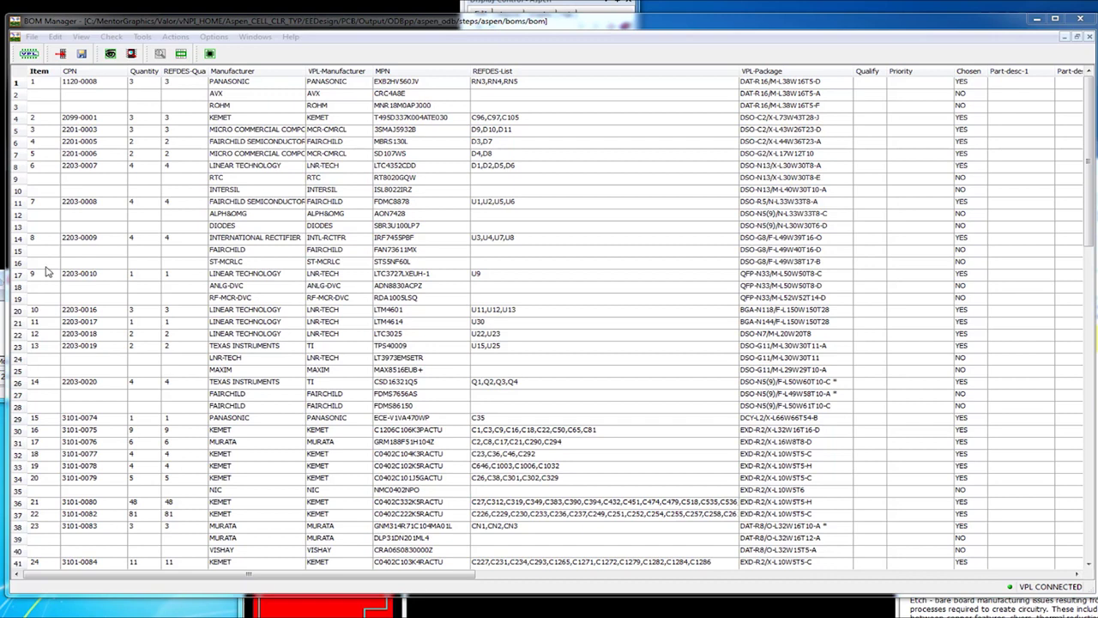
Close the BOM Manager window to get back to the aspen board's MRA Results summary.
click(1084, 19)
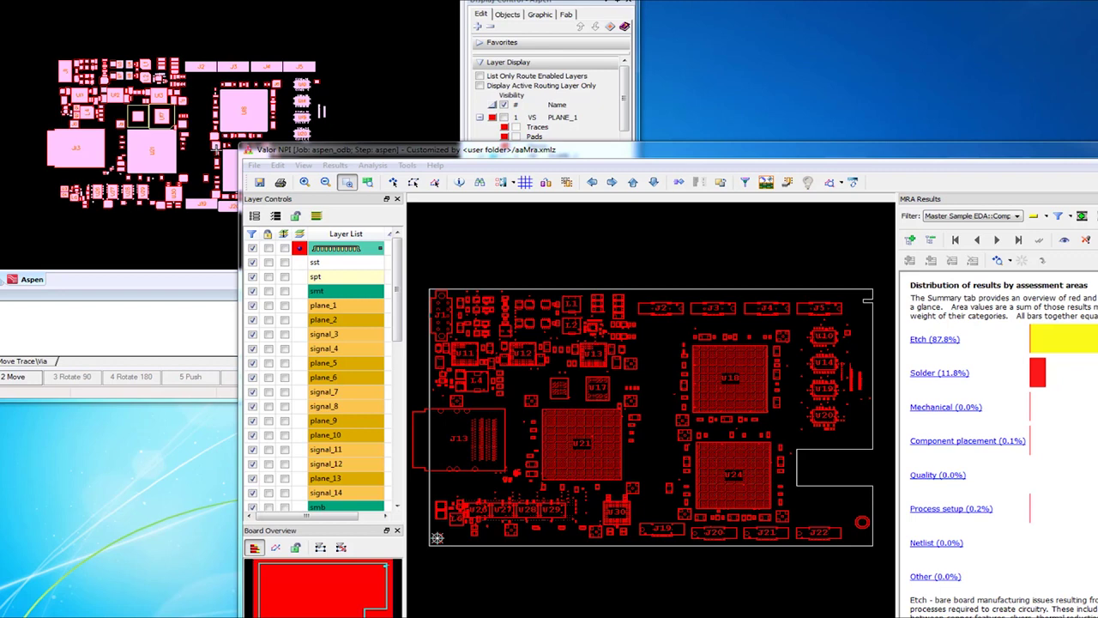
Log in as administrator and show the Master Sample EDA classifications, Standard 8-8 through Micro 3-3 MIL.
click(254, 164)
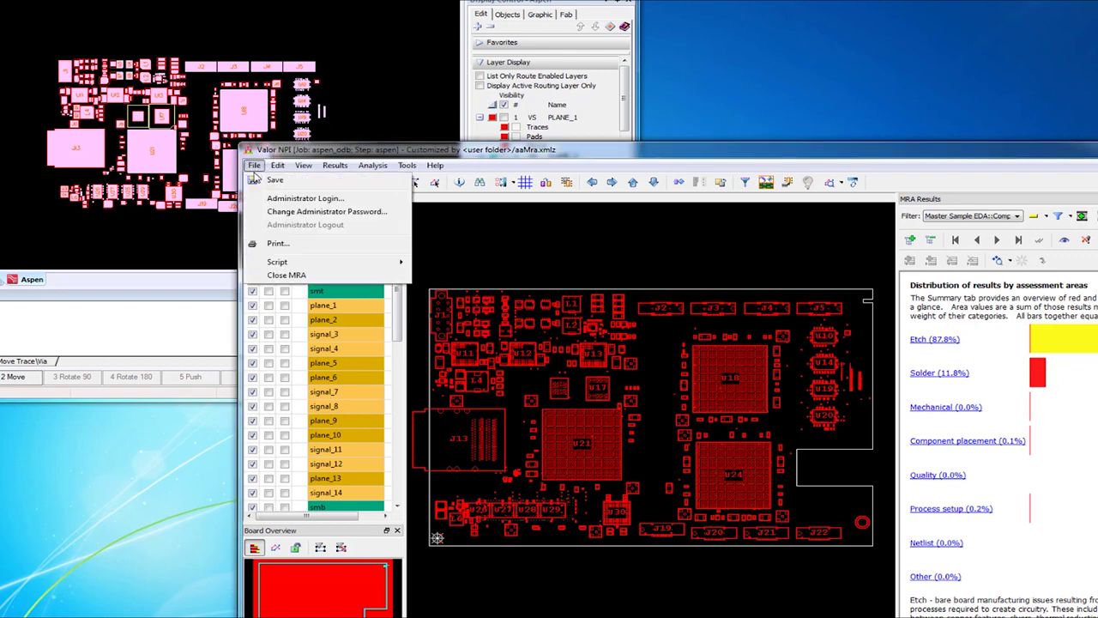
click(296, 199)
text(******)
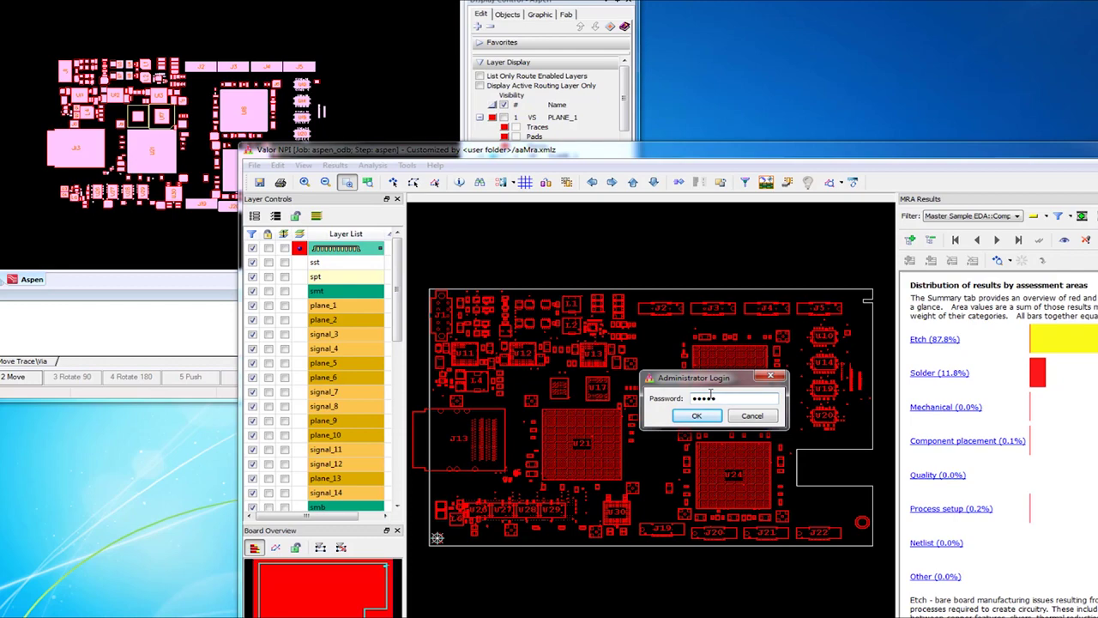
key(Return)
click(878, 182)
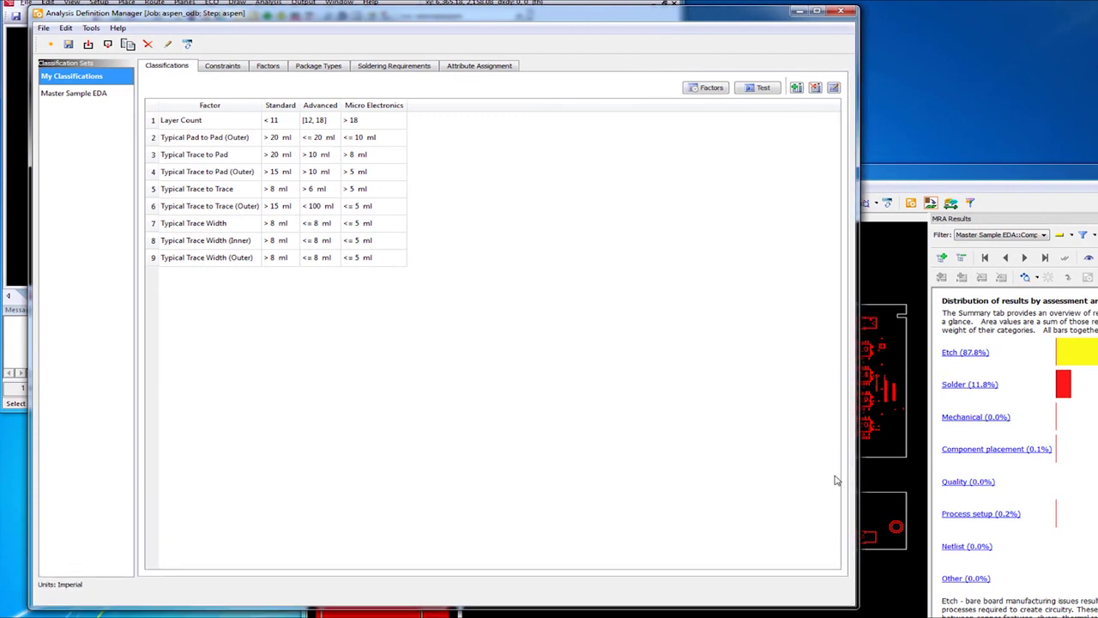
click(99, 95)
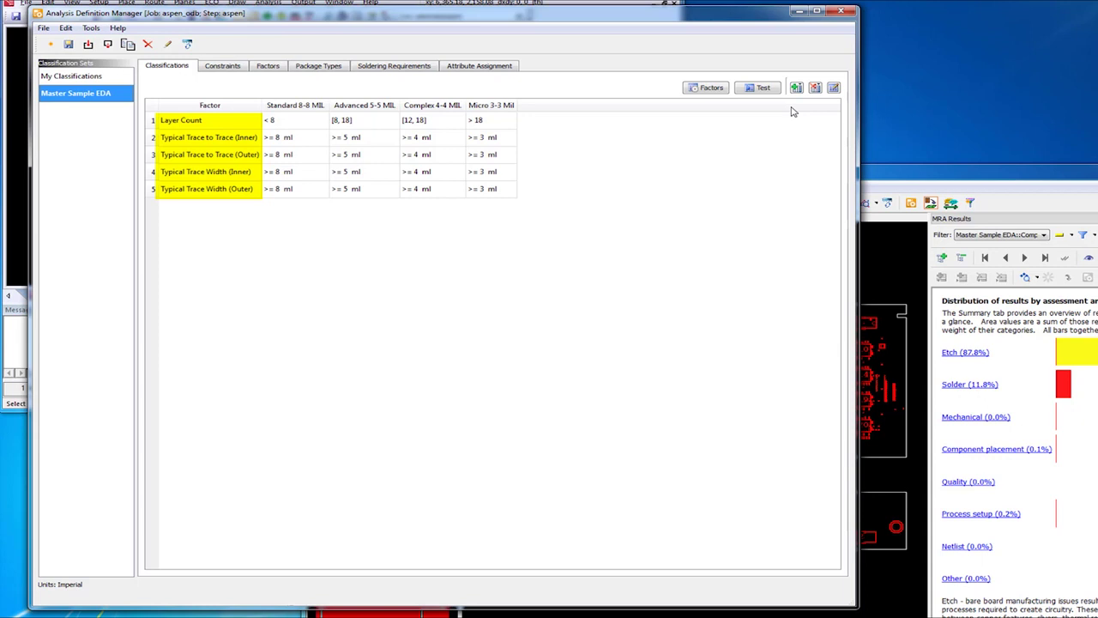
Test the aspen board against the classifications, passing all Complex 4-4 MIL factors including 12–18 layers.
click(766, 90)
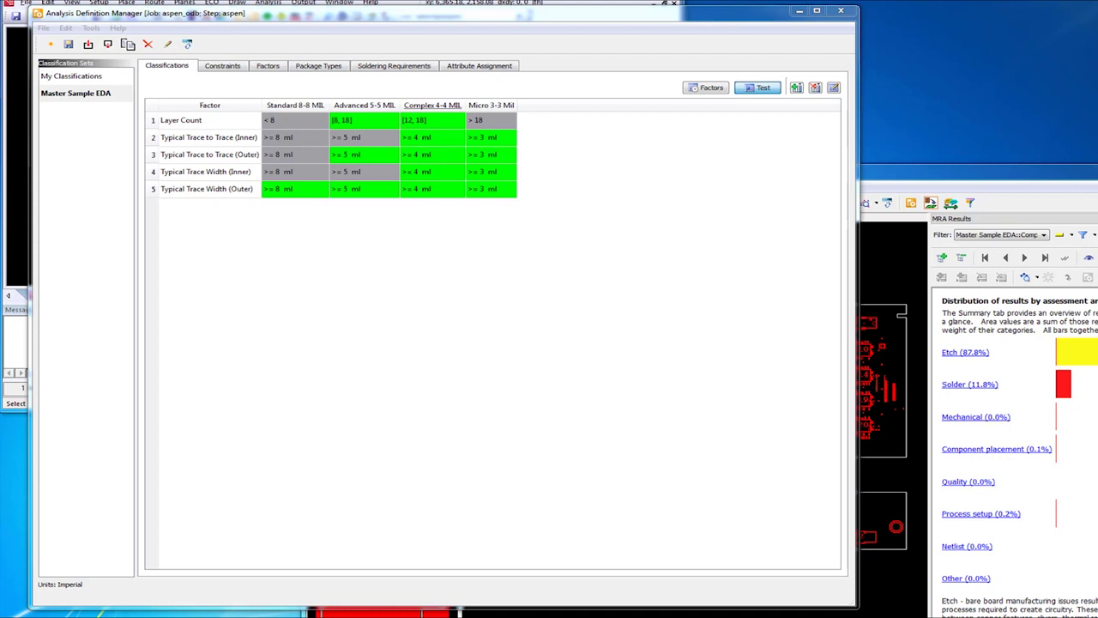
Inspect the Etch > General Copper Spacing > Copper Spacing values, then close the Analysis Definition Manager.
click(222, 67)
click(158, 117)
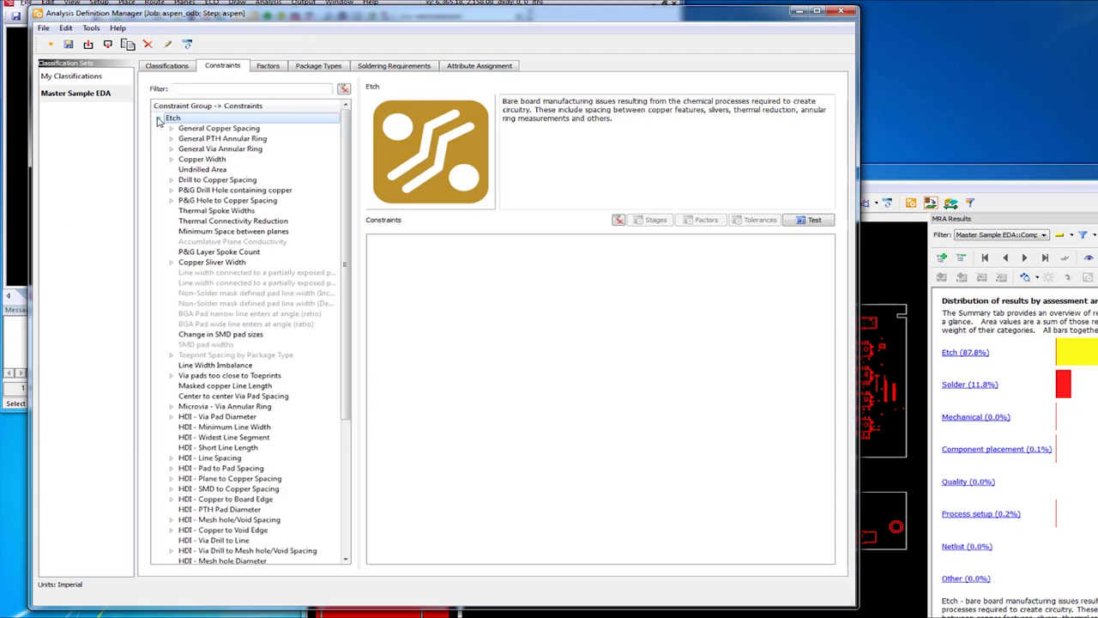
click(170, 128)
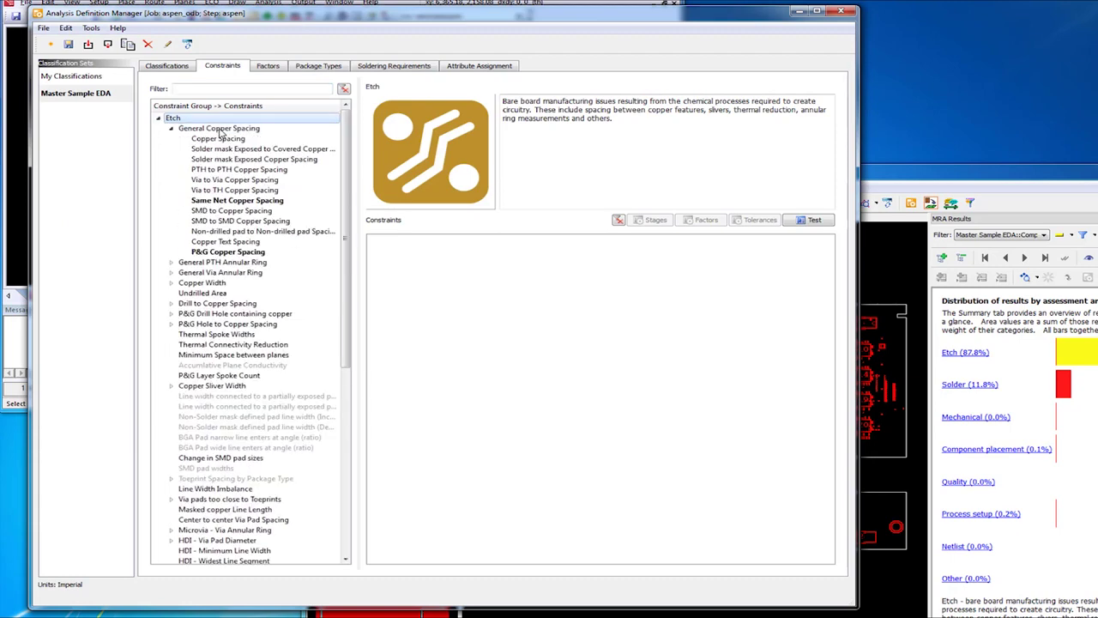
click(220, 128)
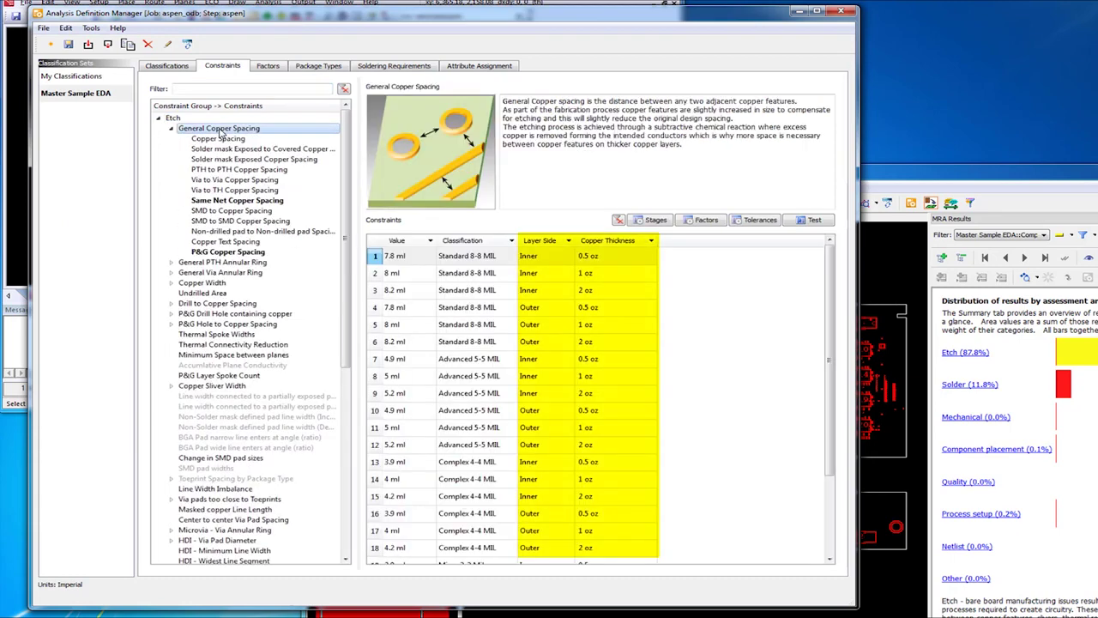
click(218, 138)
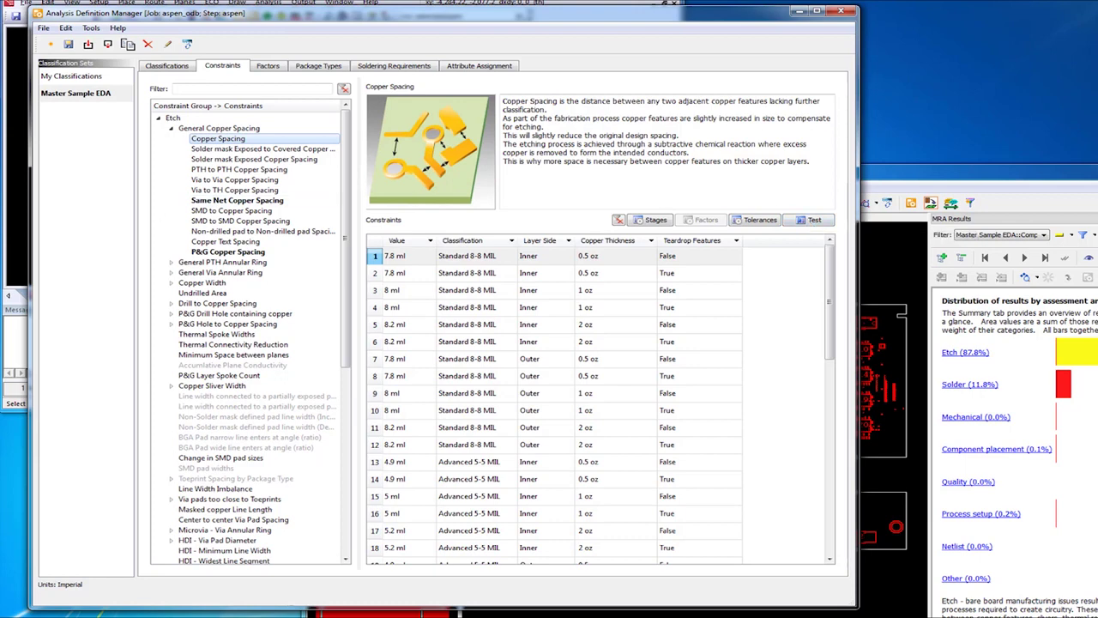
click(836, 12)
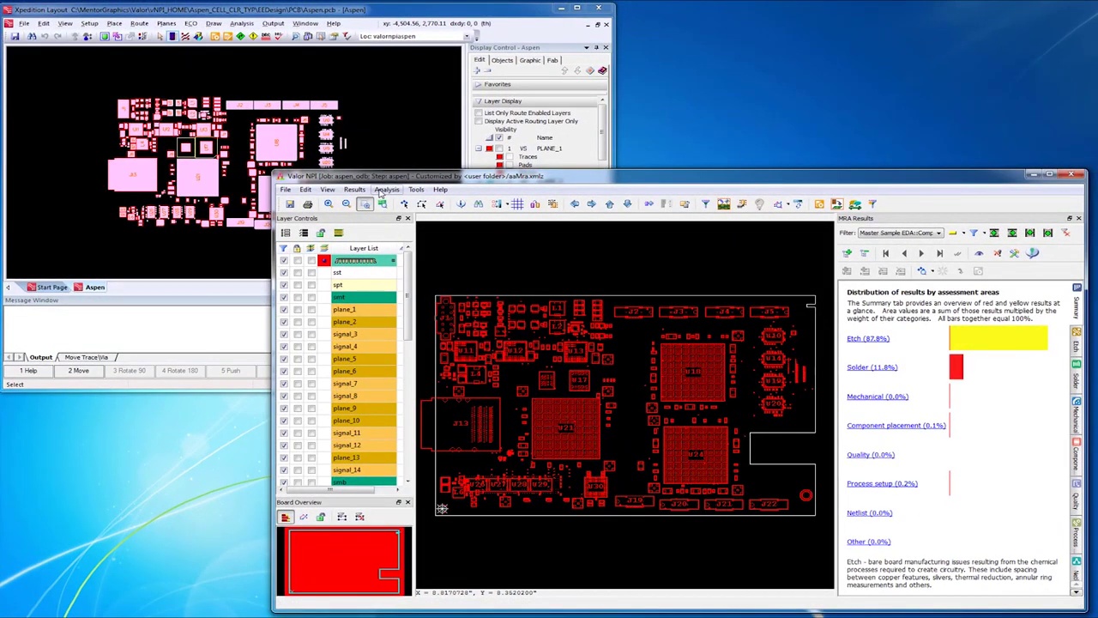
Run MRA Revolution with the Master Sample EDA set, giving Etch 87.8% and Solder 11.8%.
click(383, 190)
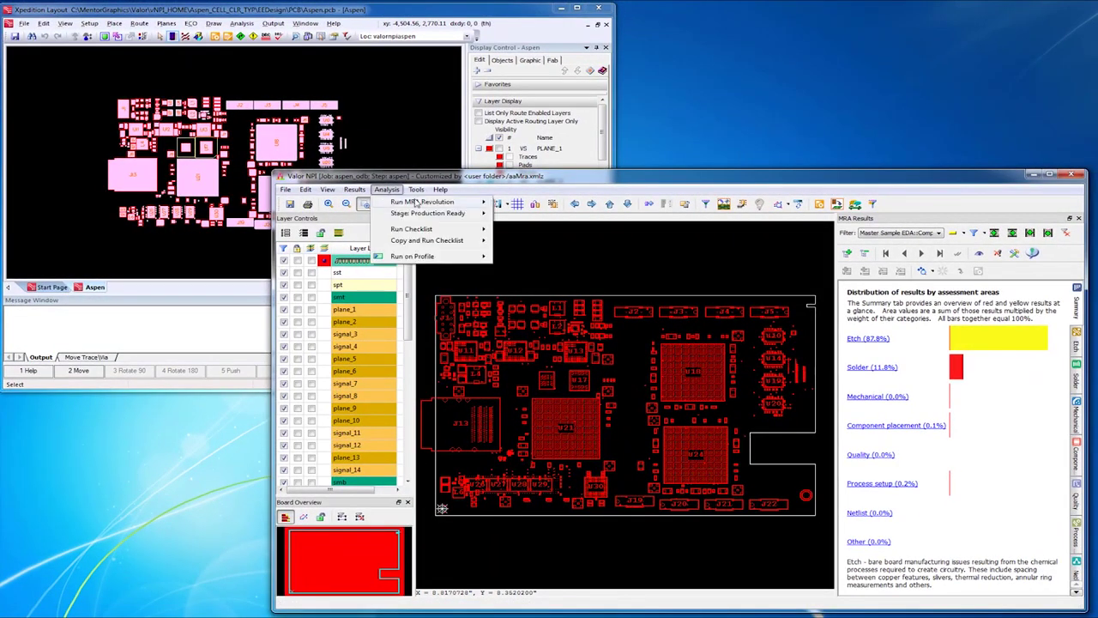
mouse_move(437, 203)
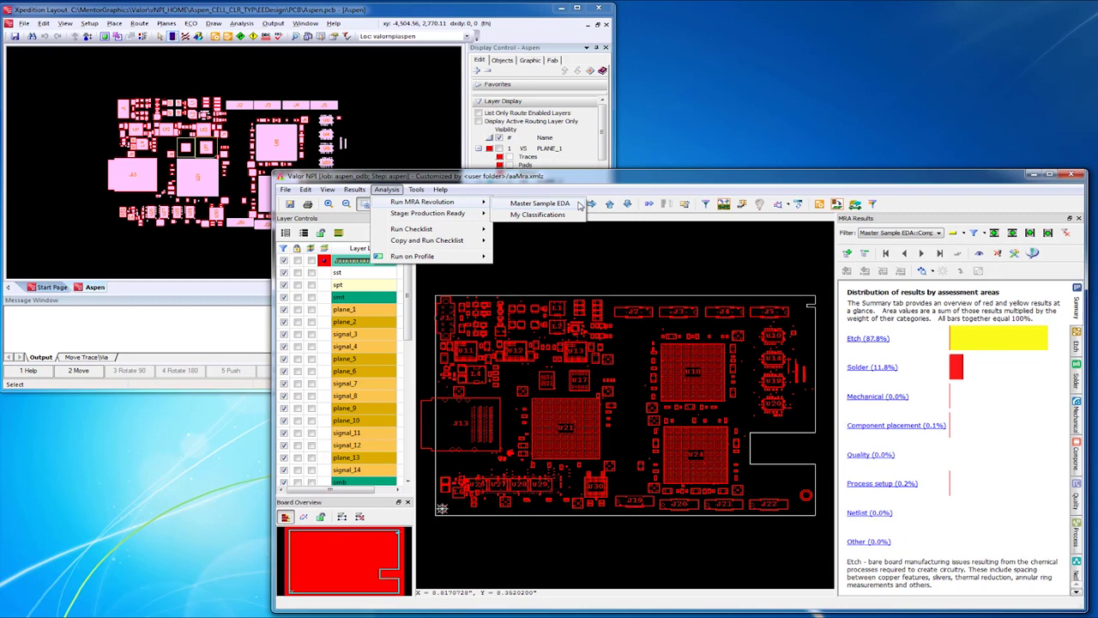
click(673, 176)
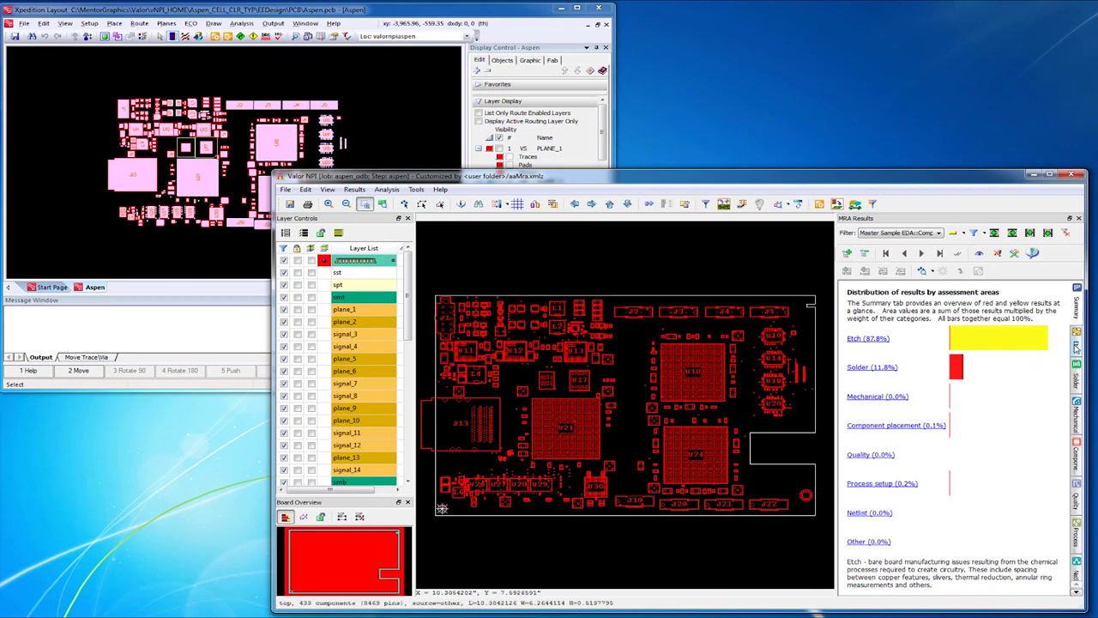
Zoom to the single 1.277 mil sliver on signal_4 and check its cross-probed spot in Xpedition Layout.
click(944, 347)
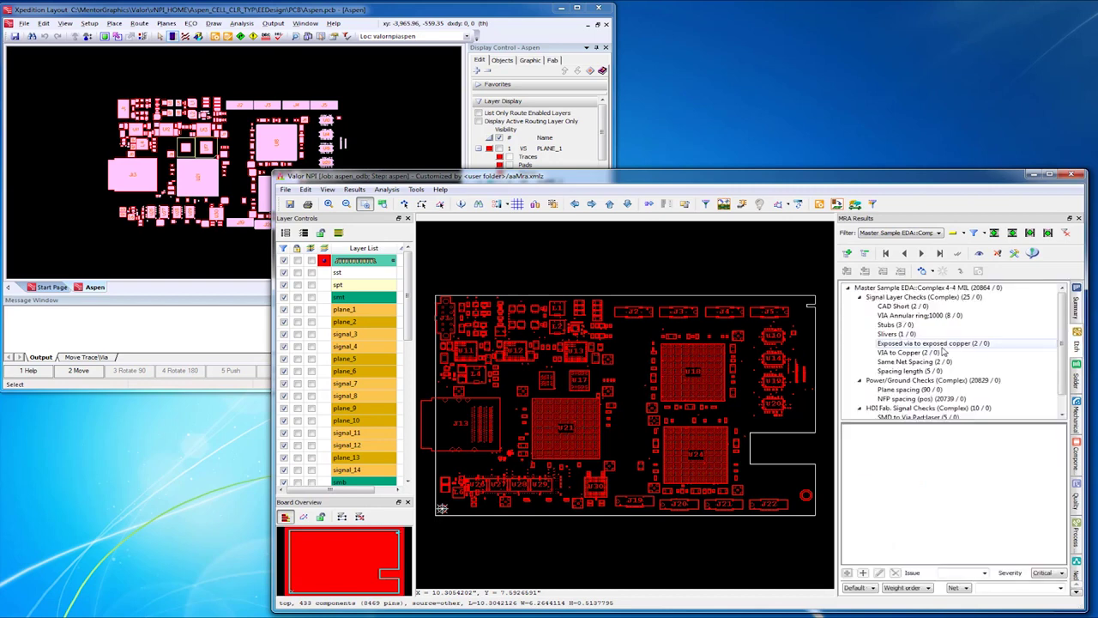
click(898, 335)
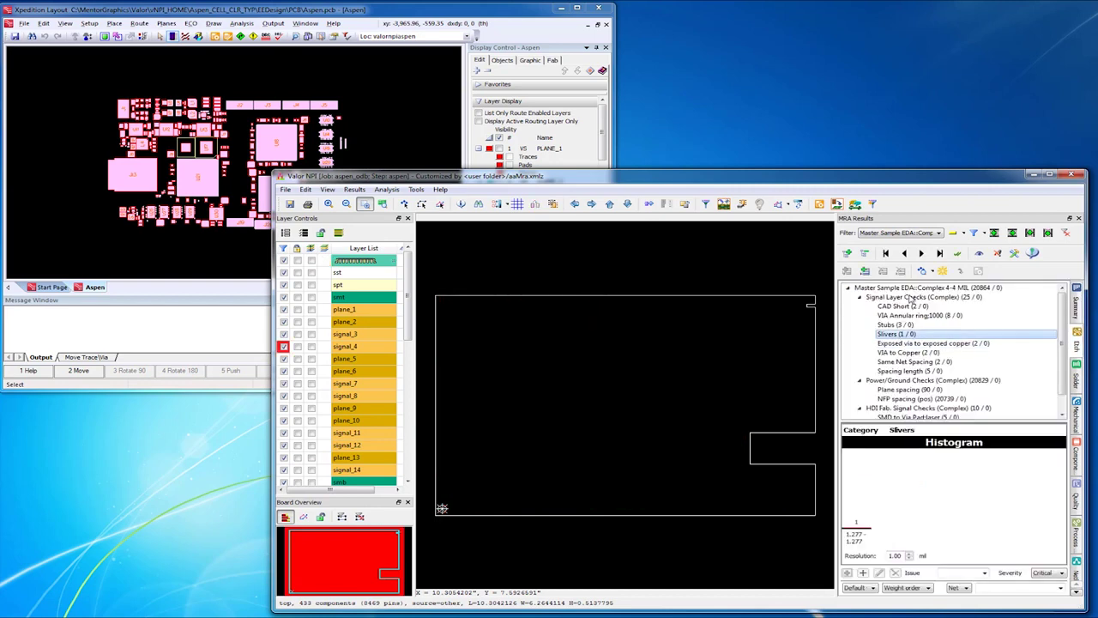
click(886, 254)
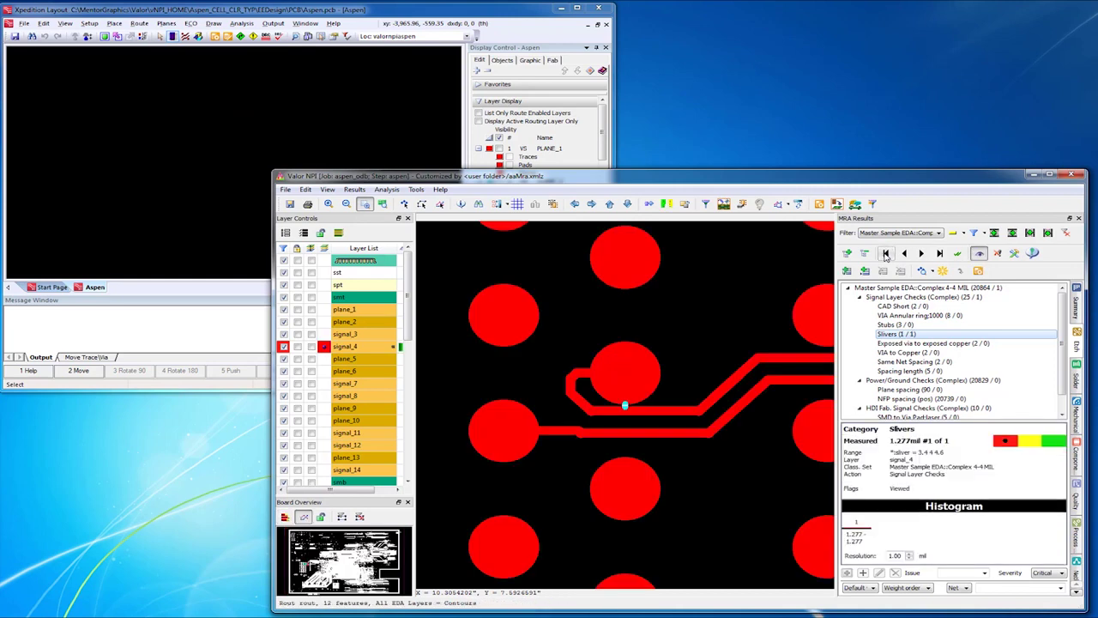
click(399, 10)
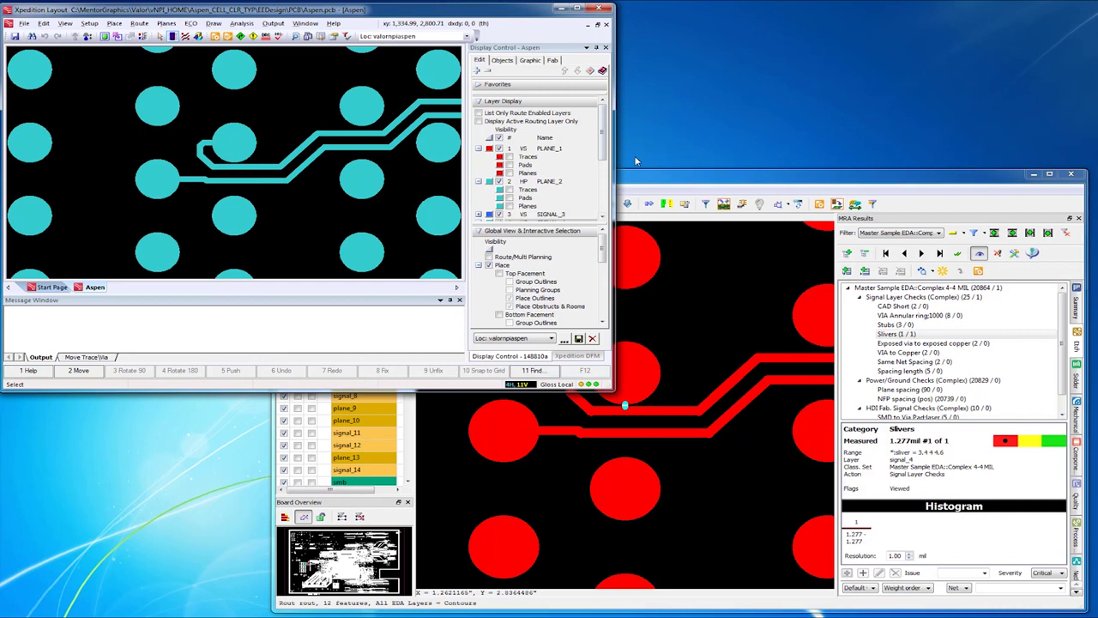
click(680, 180)
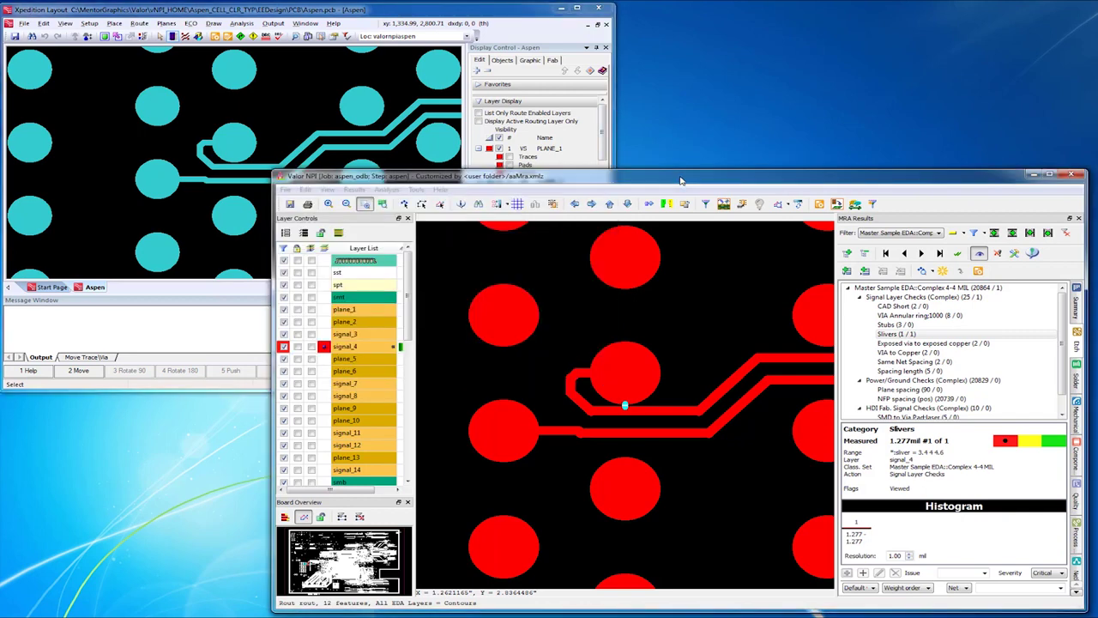
Change the Complex 4-4 MIL inner-layer Signal Sliver Width value to 1 mil and close the manager.
click(979, 271)
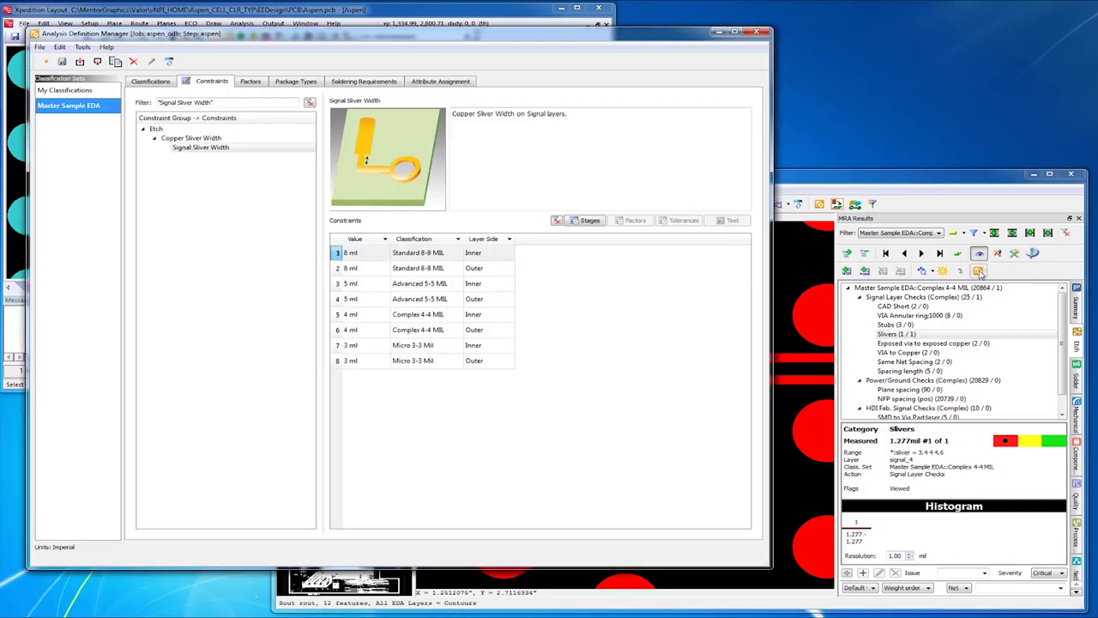
click(481, 317)
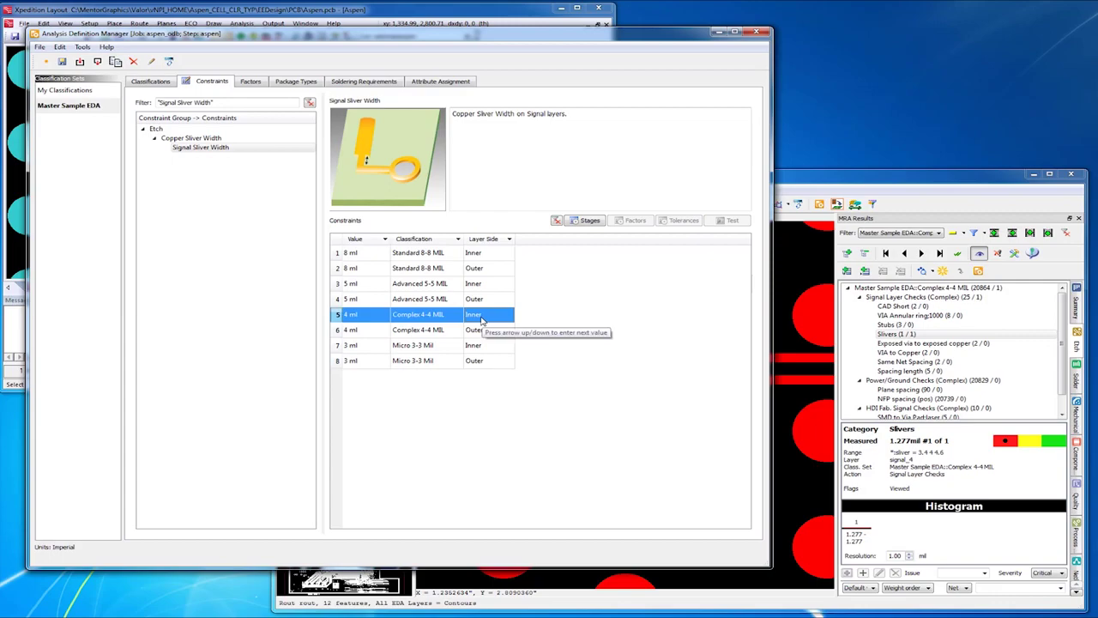
click(384, 453)
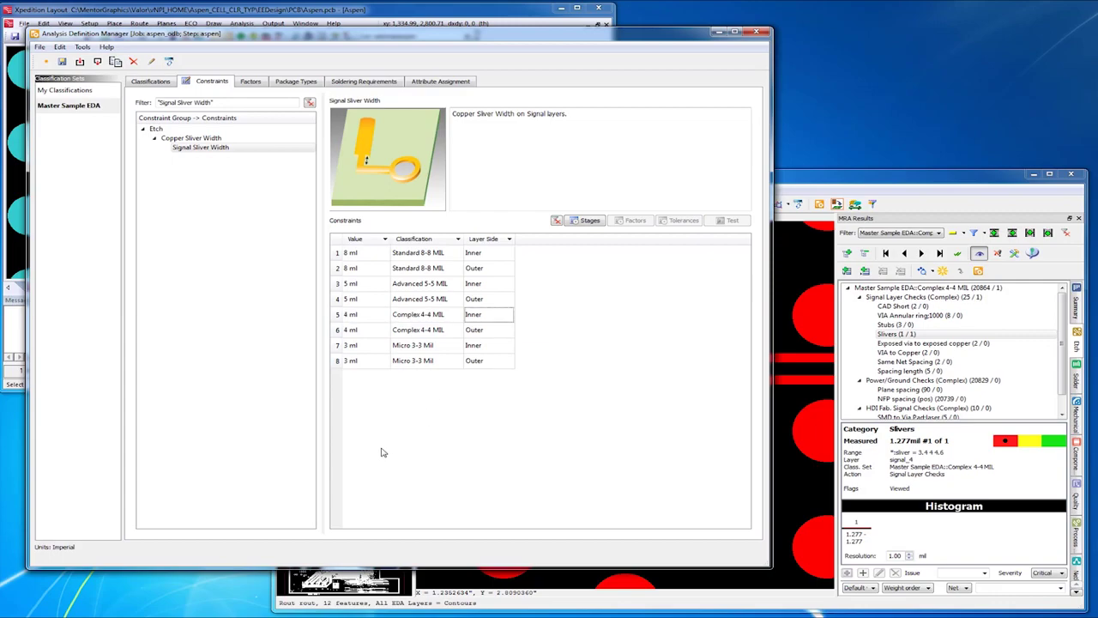
click(485, 322)
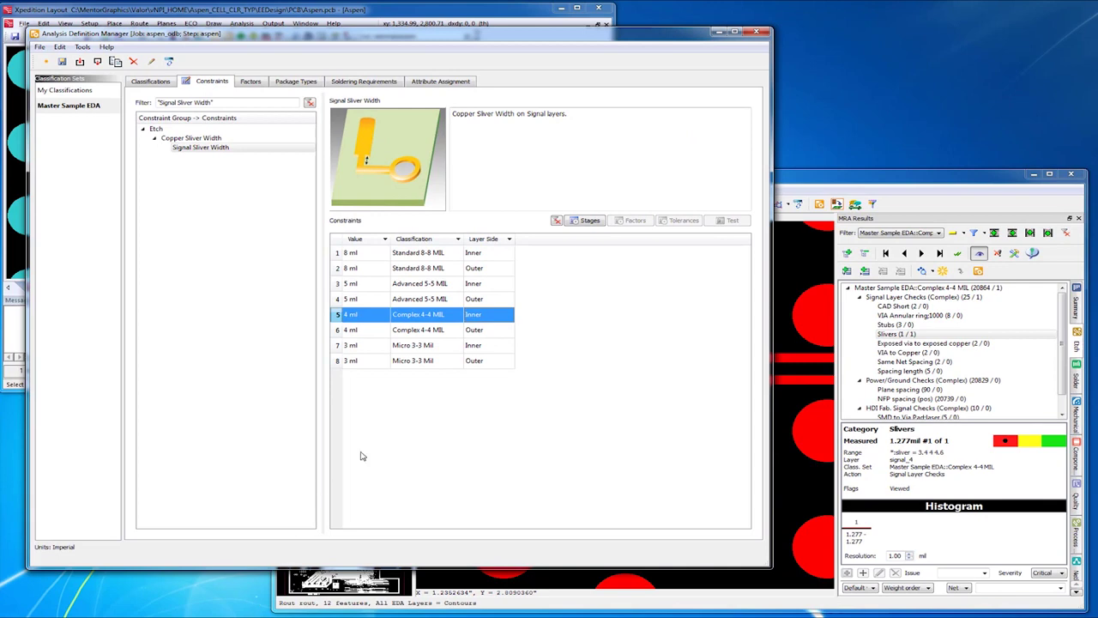
double_click(363, 315)
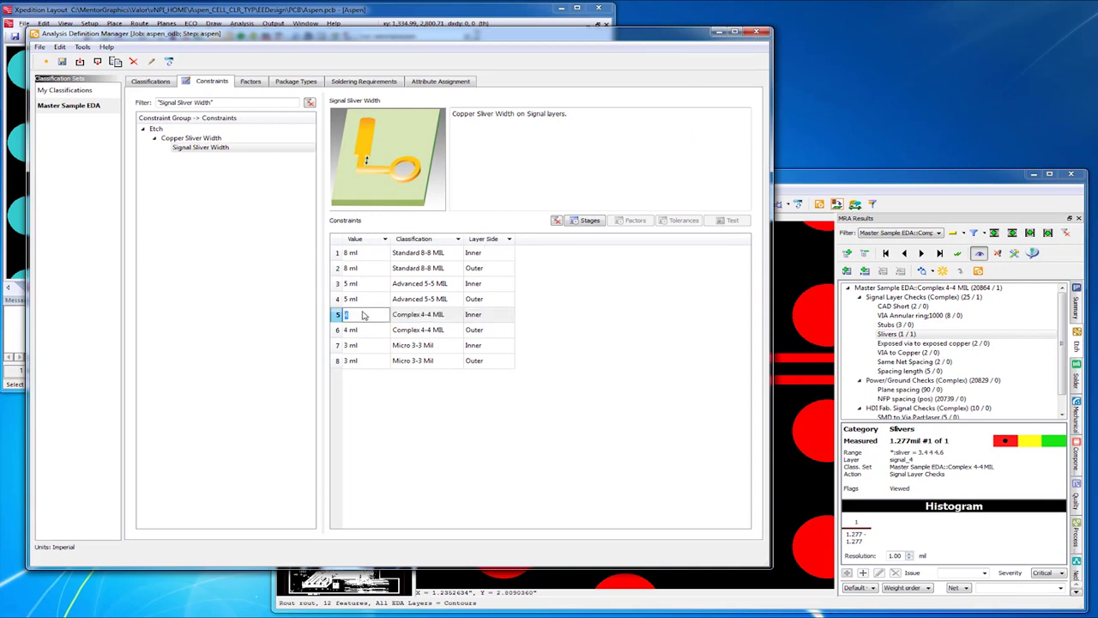
text(1)
click(373, 418)
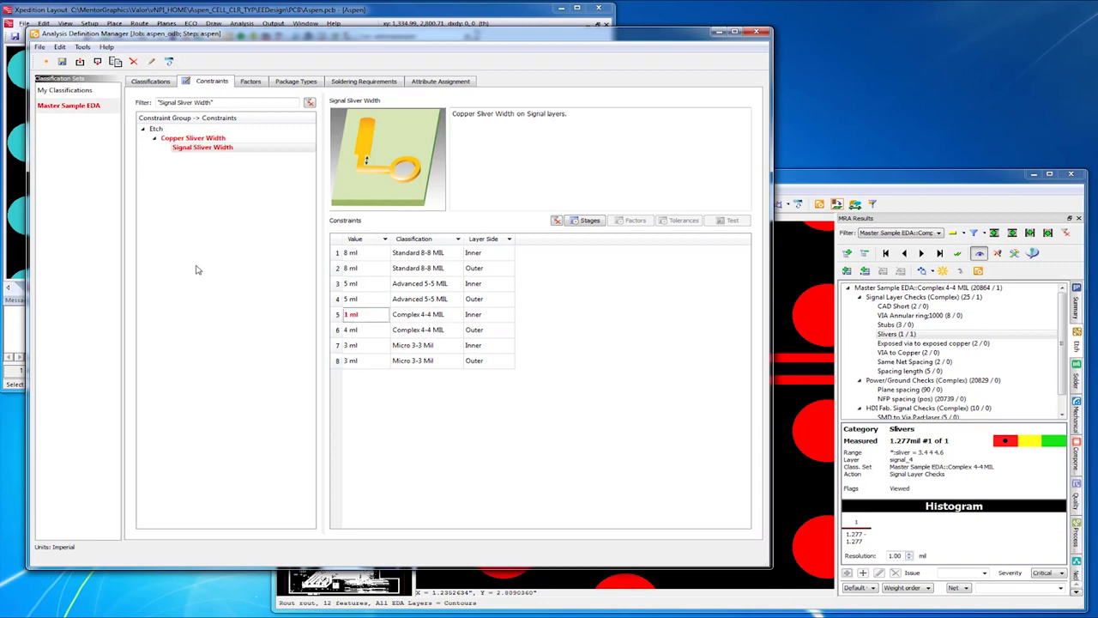
click(756, 31)
click(409, 317)
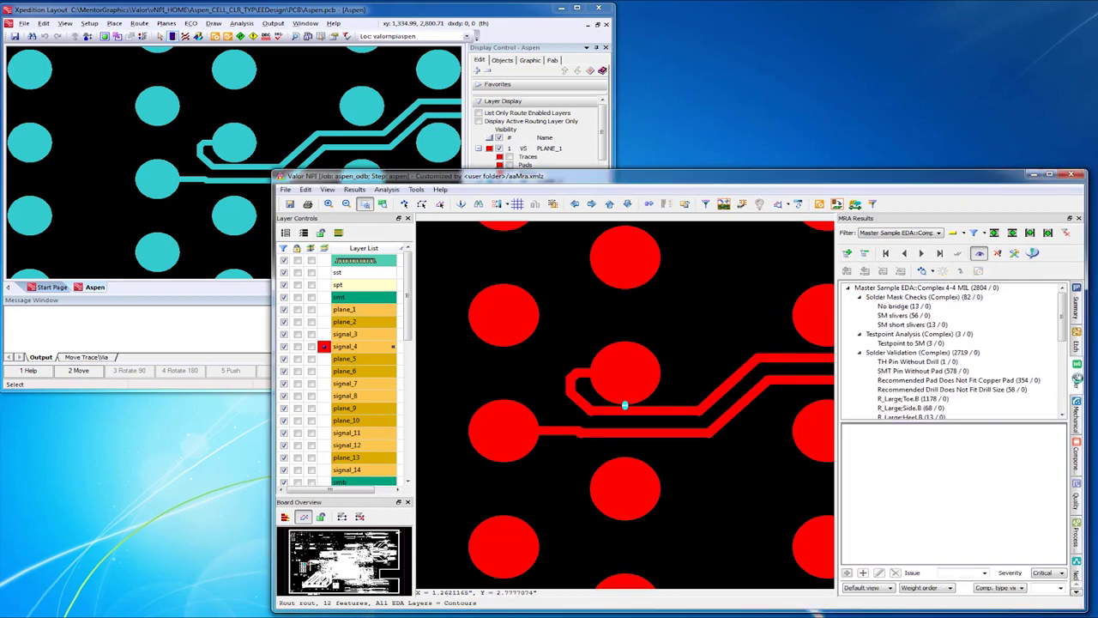
Scroll down the MRA Solder tree and select the G_High;Heel.B solder issues.
click(1062, 416)
click(1062, 415)
click(1063, 415)
click(1063, 416)
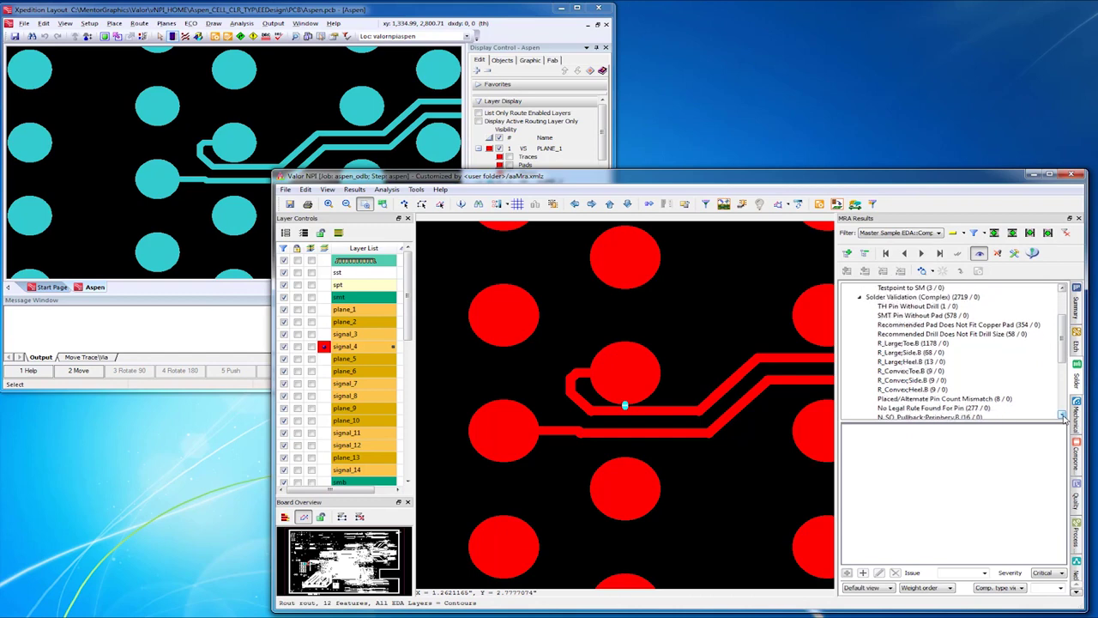
click(1062, 415)
click(1062, 415)
click(1063, 415)
click(1062, 415)
click(1063, 416)
click(1062, 415)
click(1063, 415)
click(1063, 415)
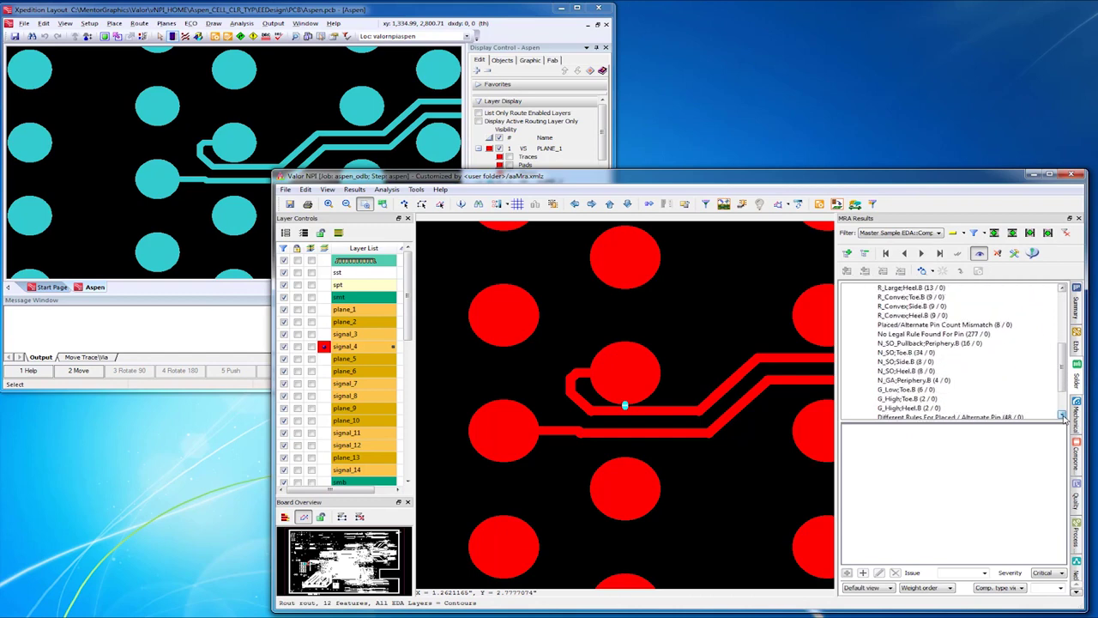
click(1062, 415)
click(1062, 415)
click(1062, 415)
click(1062, 415)
click(925, 374)
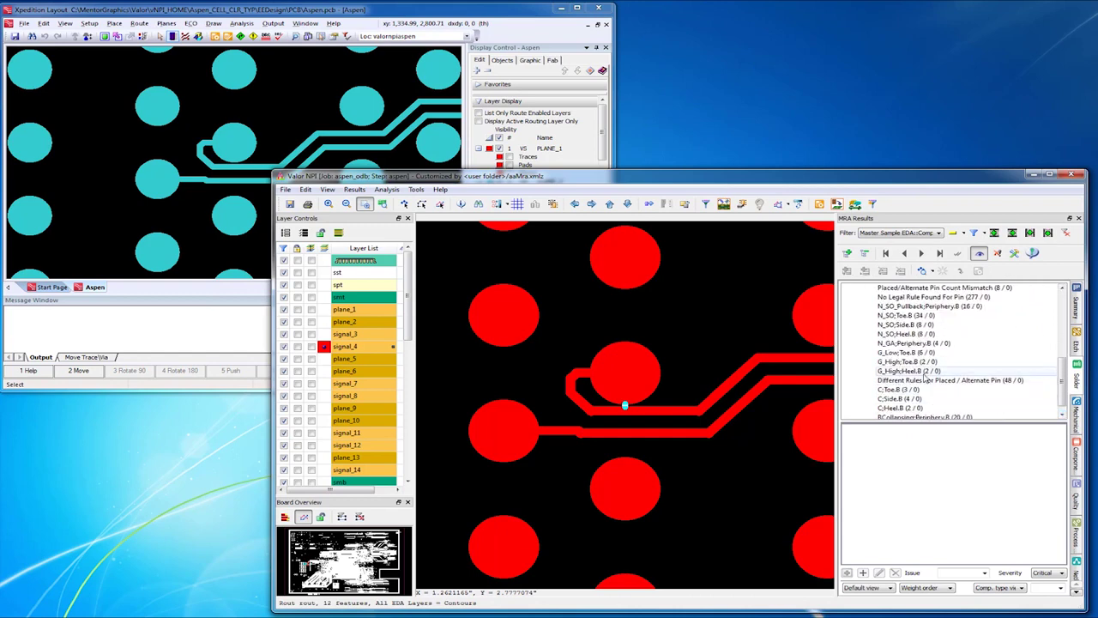
Jump to the first G_High;Heel.B issue at D4 and check it in Xpedition Layout.
click(886, 253)
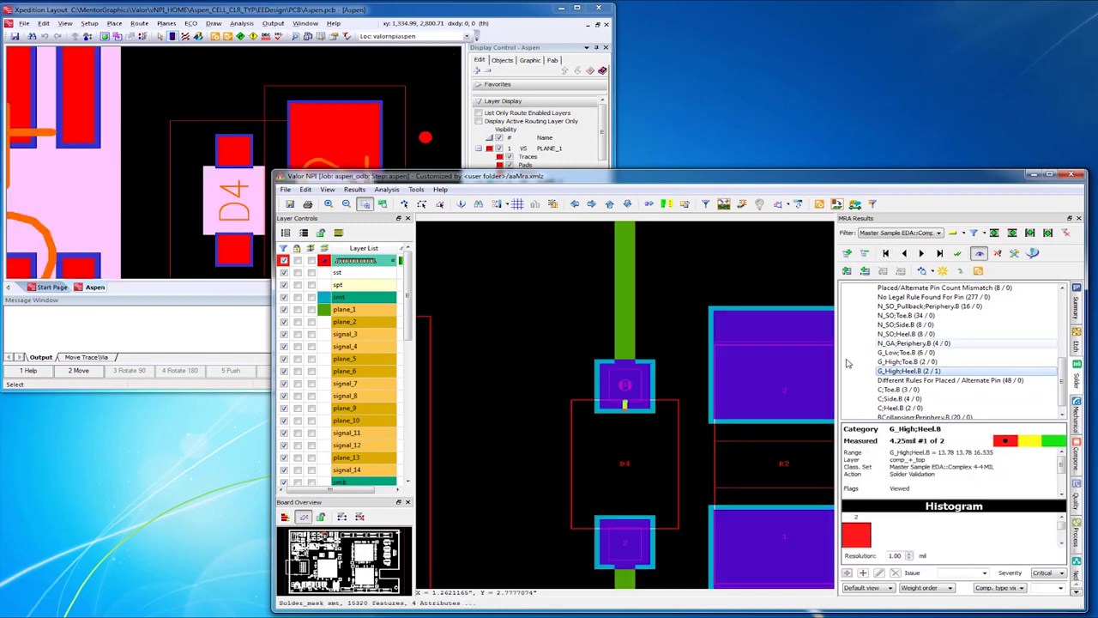
click(354, 7)
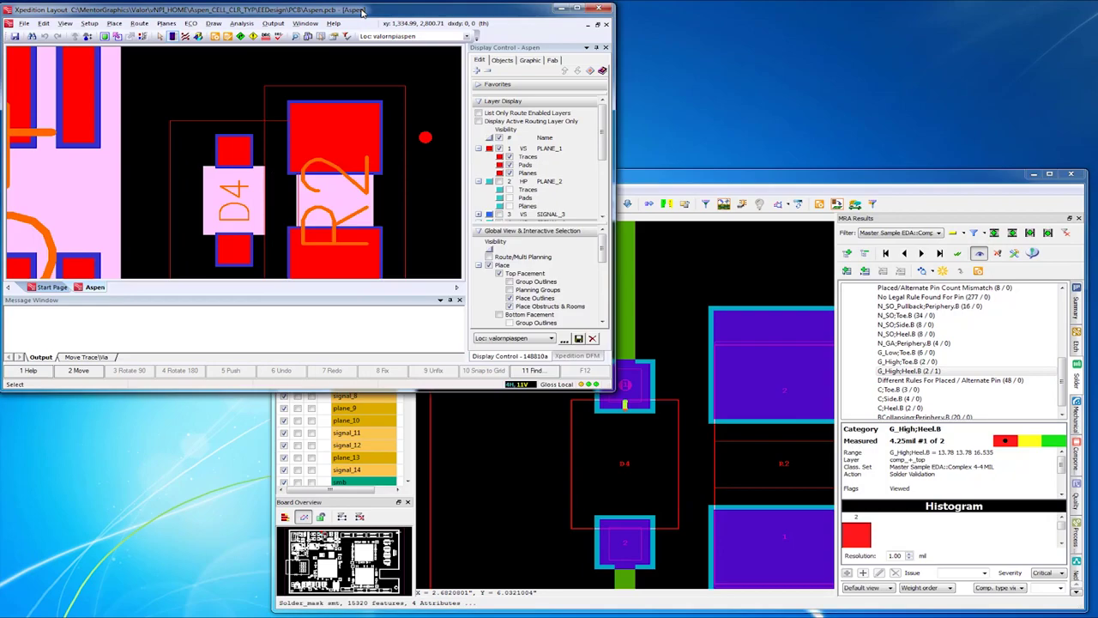
click(677, 175)
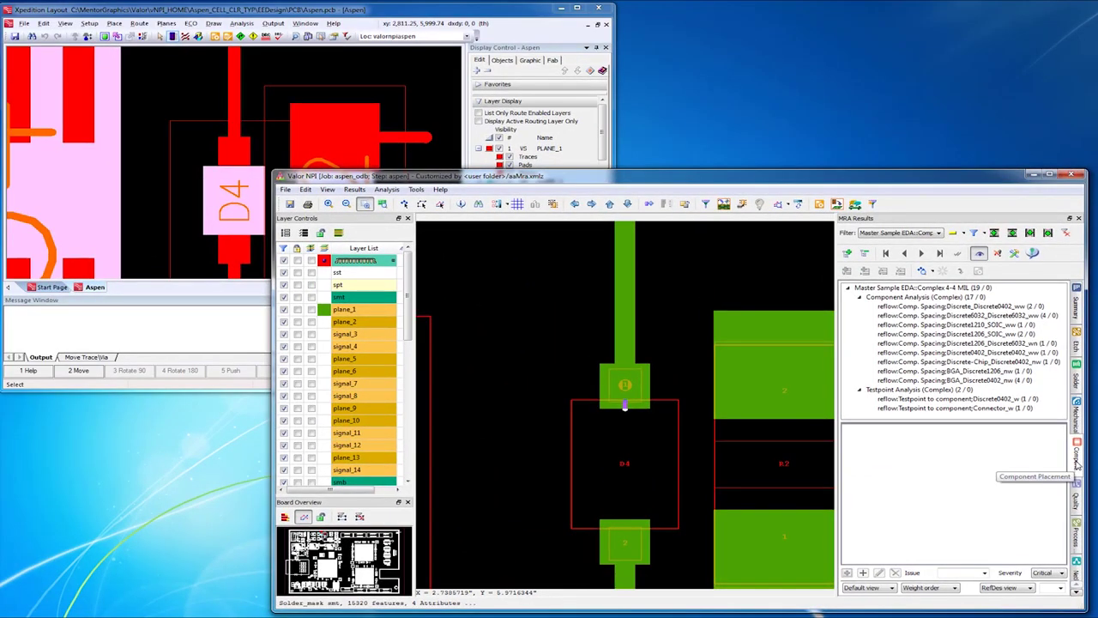
Select reflow:Comp. Spacing;Discrete1206_SOIC_ww and jump to its first issue, 10.024 mil between D1 and C1.
click(989, 334)
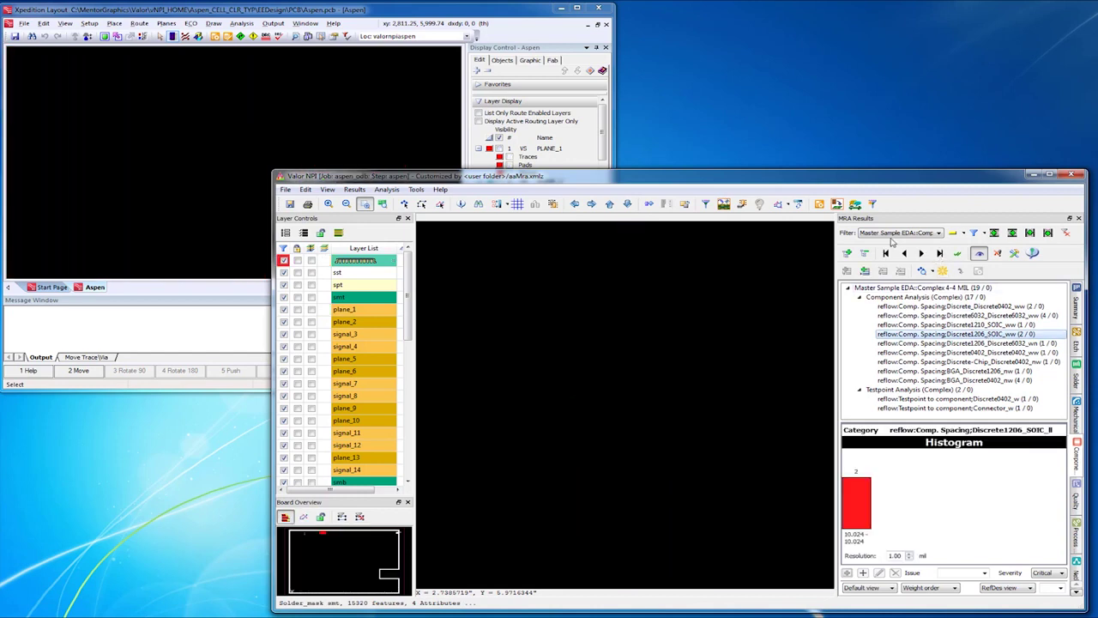
click(885, 253)
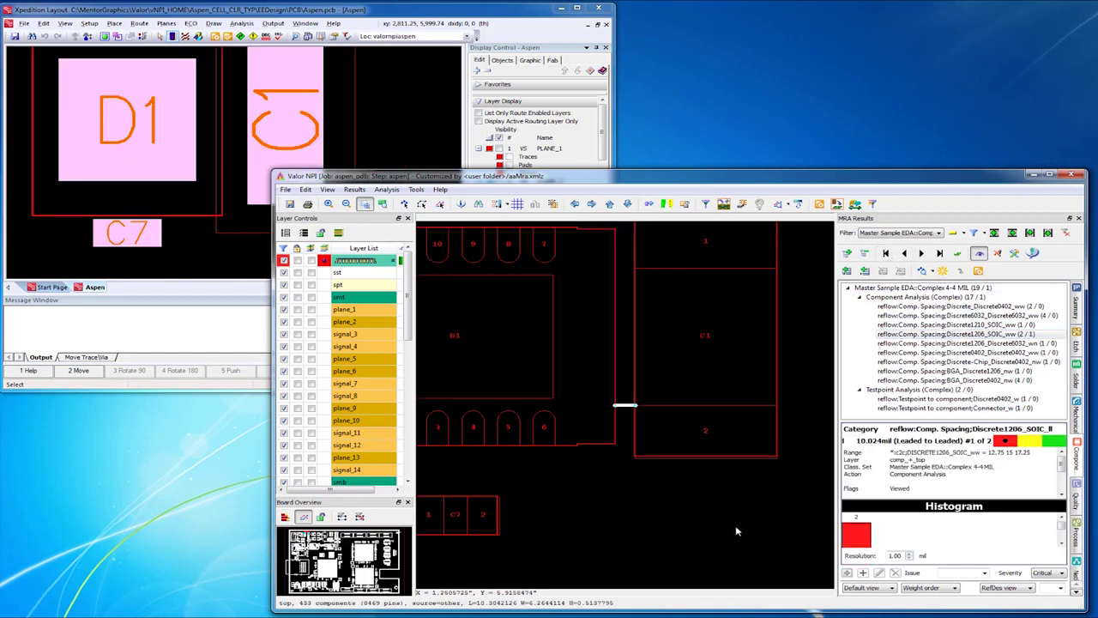